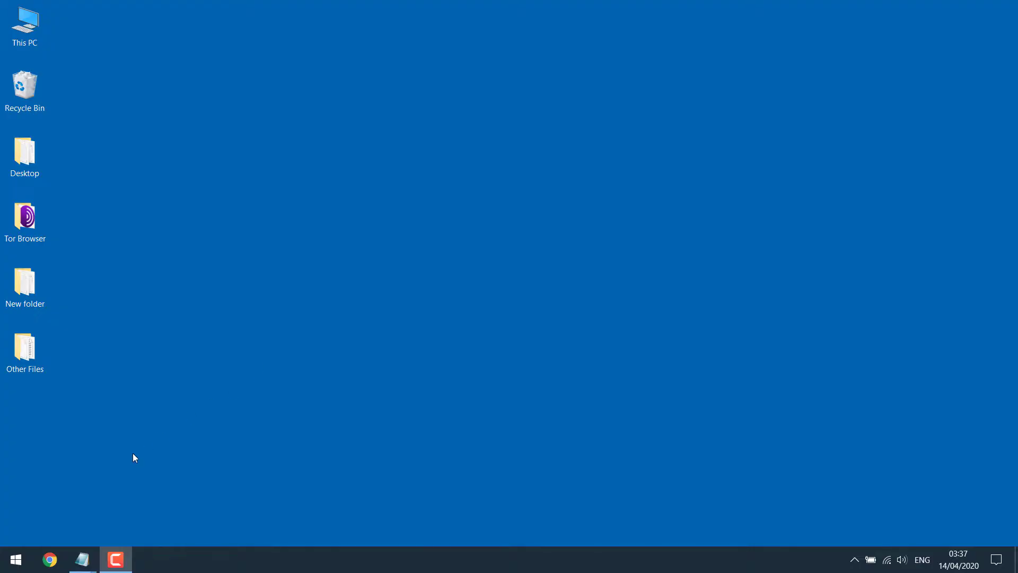
# In Chrome, log in as admin at heyletslearnsomething.com/wp-admin with the saved password.
pyautogui.click(50, 559)
pyautogui.write('hey')
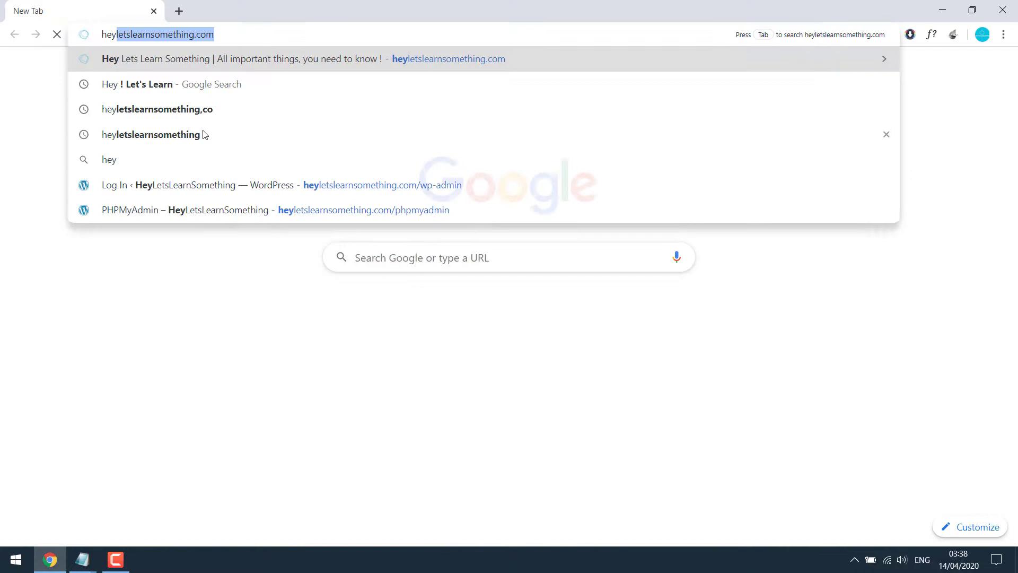
pyautogui.press('Right')
pyautogui.write('/wp')
pyautogui.press('Return')
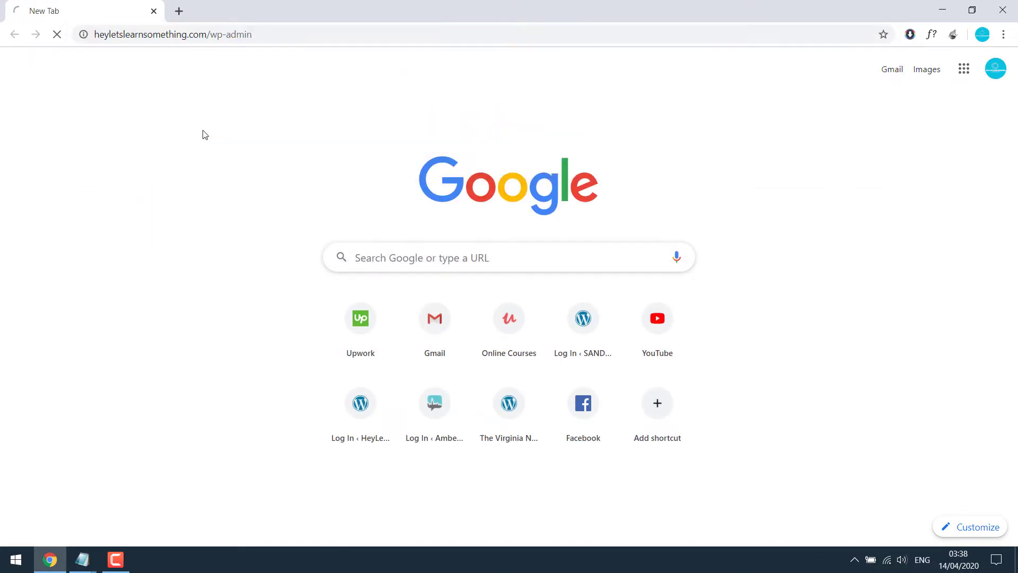
pyautogui.write('admin')
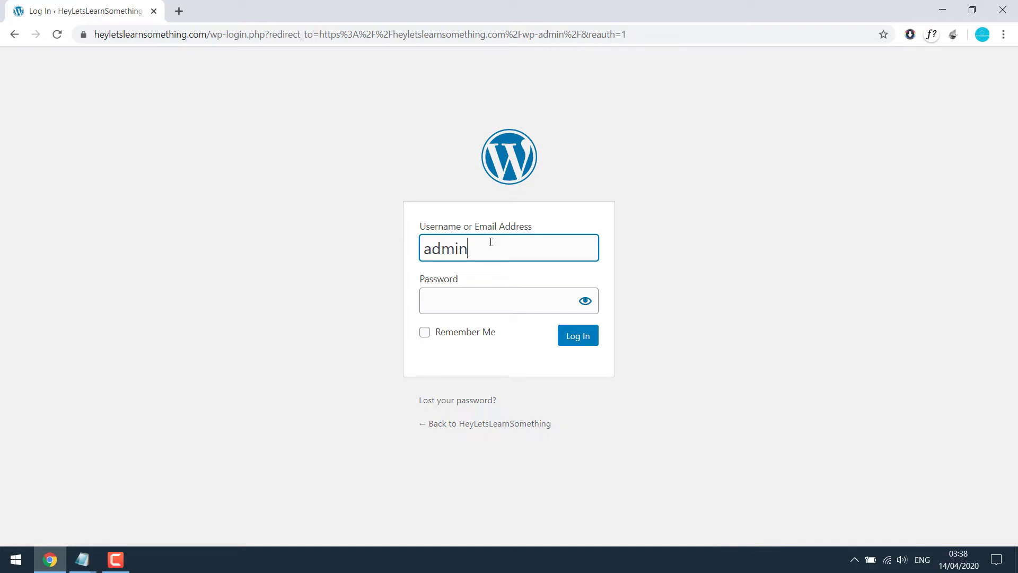
pyautogui.press('Tab')
pyautogui.hotkey('ctrl', 'v')
pyautogui.press('Return')
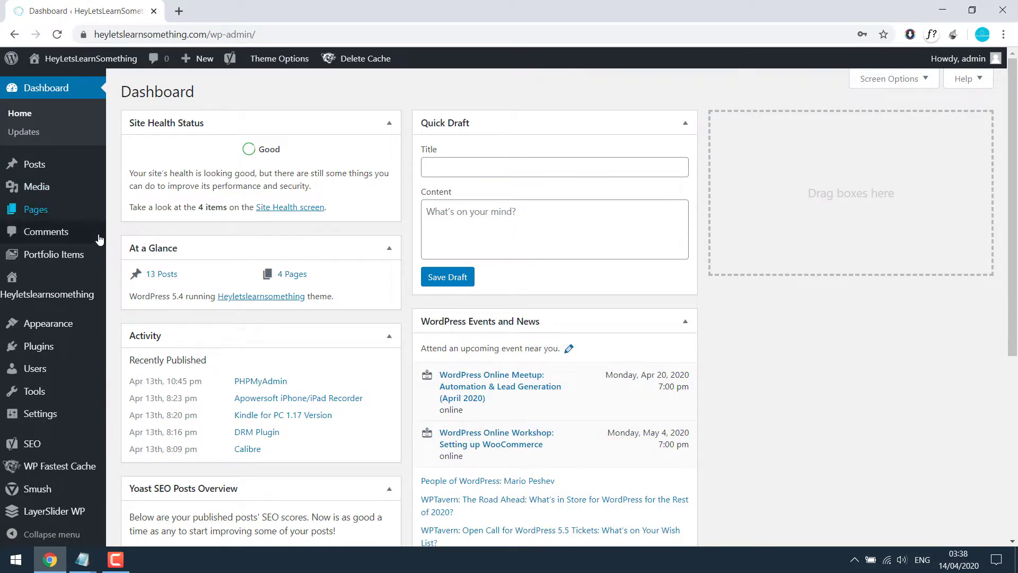
# Find, install and activate the Duplicate Page and Post plugin by Arjun Thakur.
pyautogui.moveTo(38, 347)
pyautogui.click(130, 370)
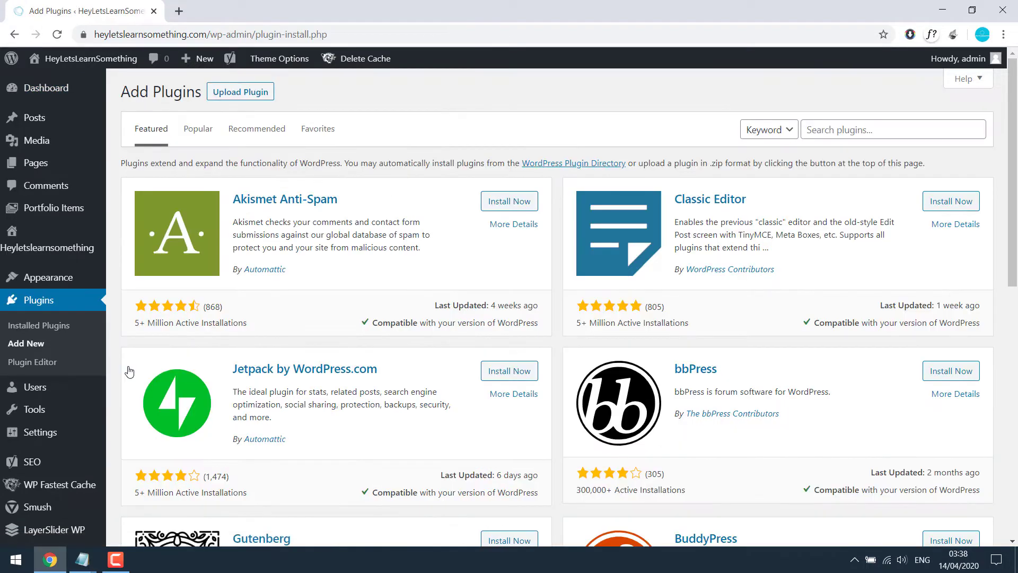
pyautogui.click(839, 127)
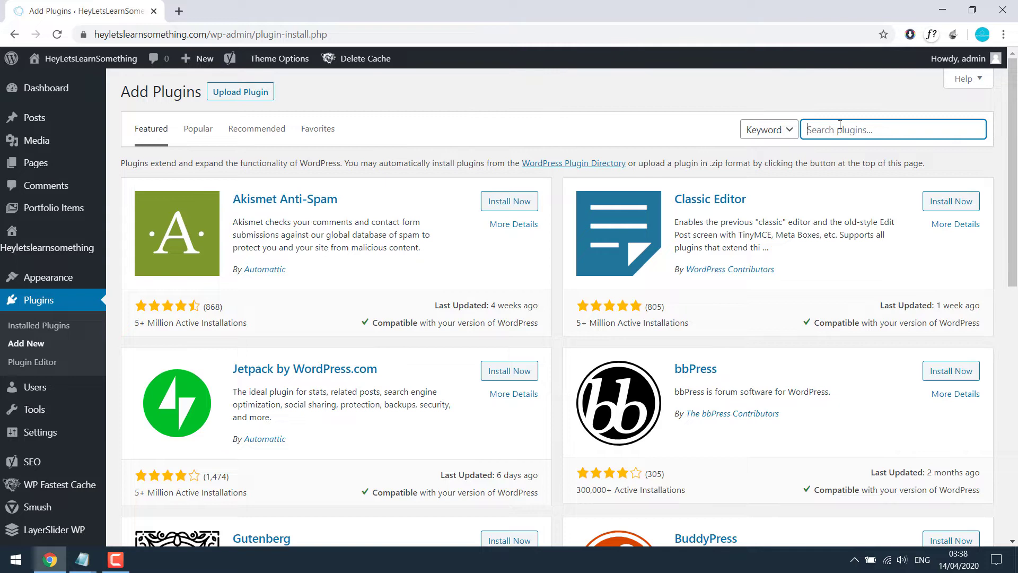
pyautogui.write('Duplicate Page & Post')
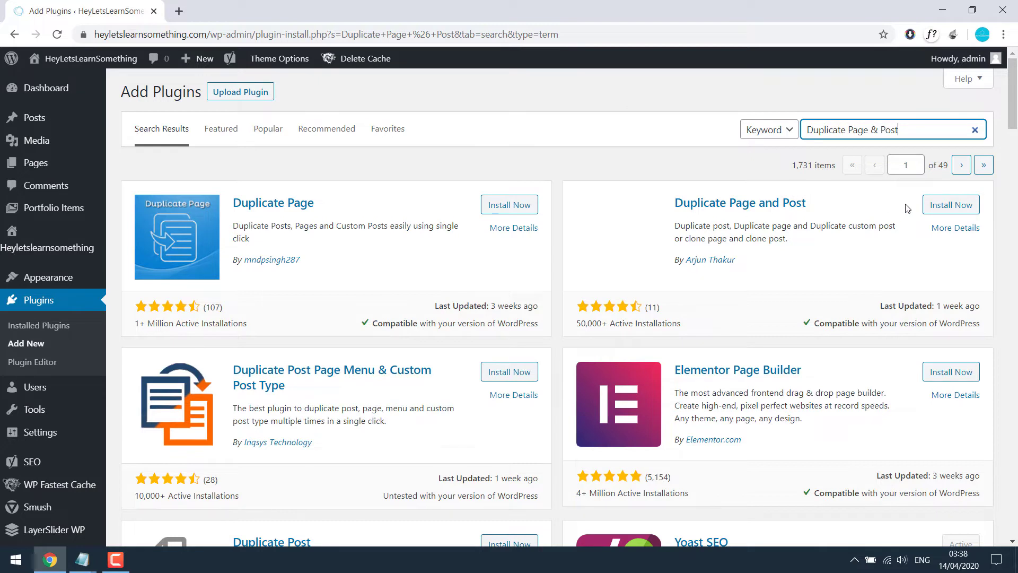
pyautogui.click(950, 206)
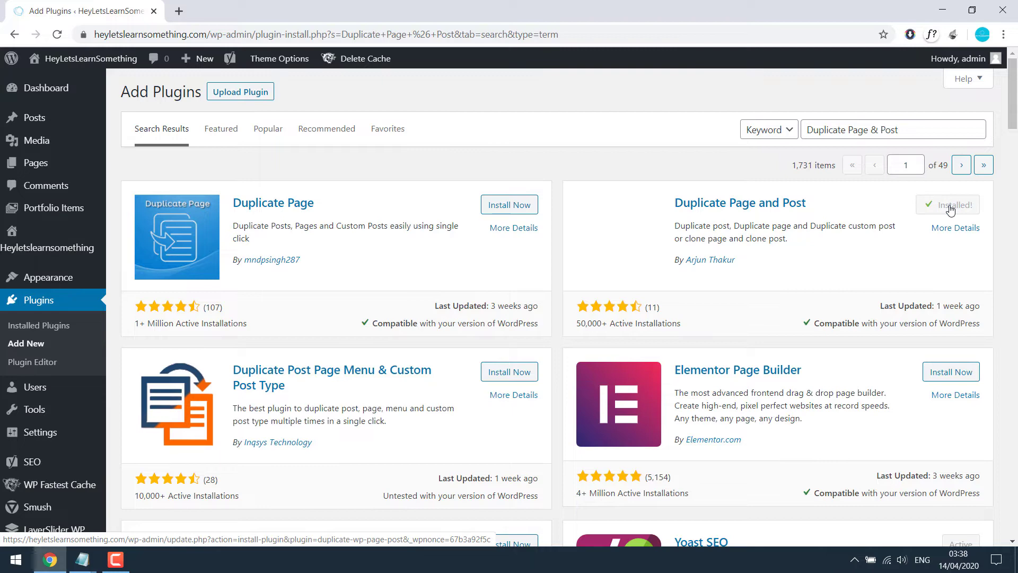
pyautogui.click(951, 206)
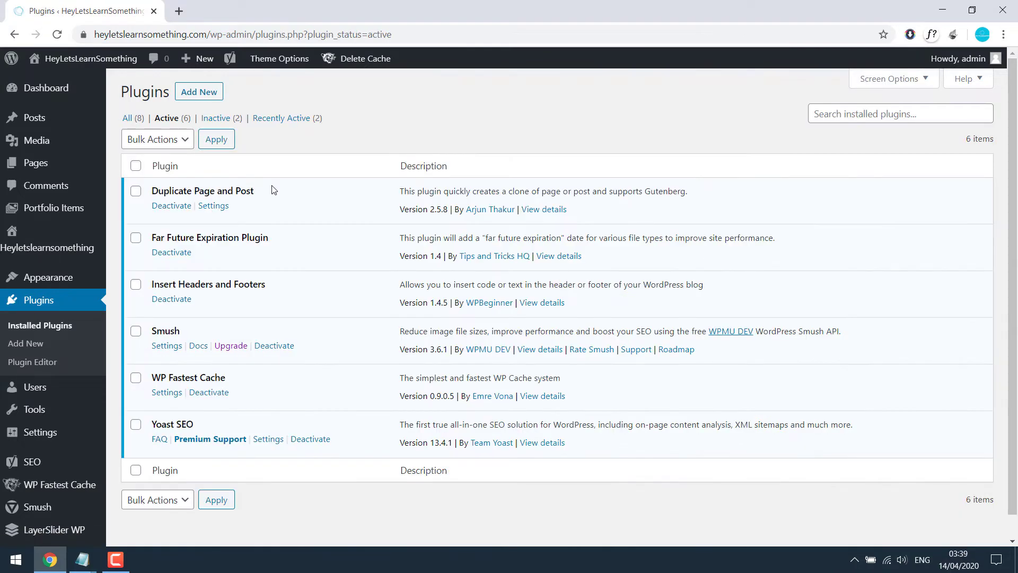
# Highlight the Duplicate Page and Post plugin name, then go to All Pages.
pyautogui.moveTo(272, 192); pyautogui.dragTo(148, 193)
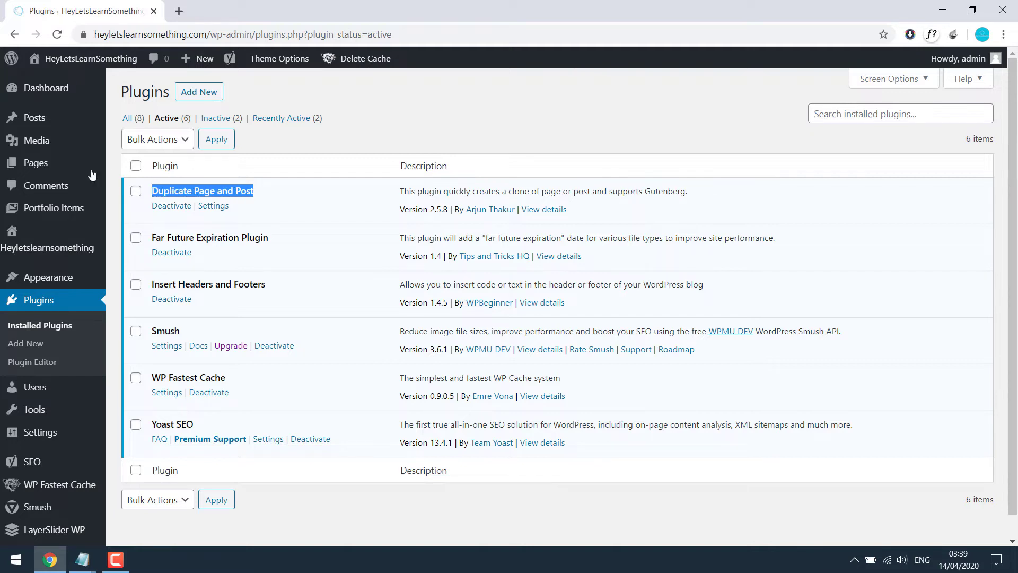
pyautogui.moveTo(36, 163)
pyautogui.click(70, 170)
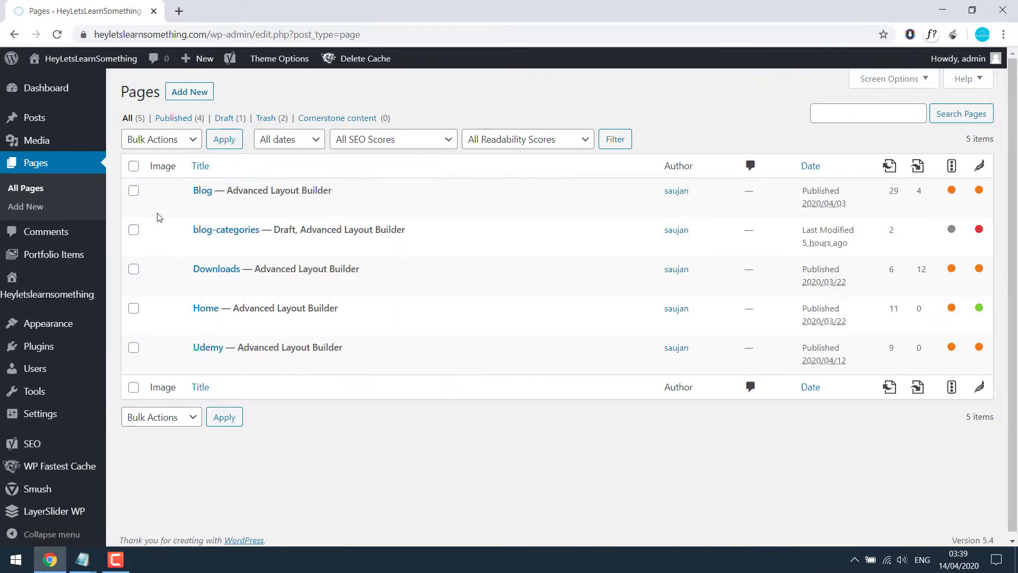
pyautogui.moveTo(262, 191)
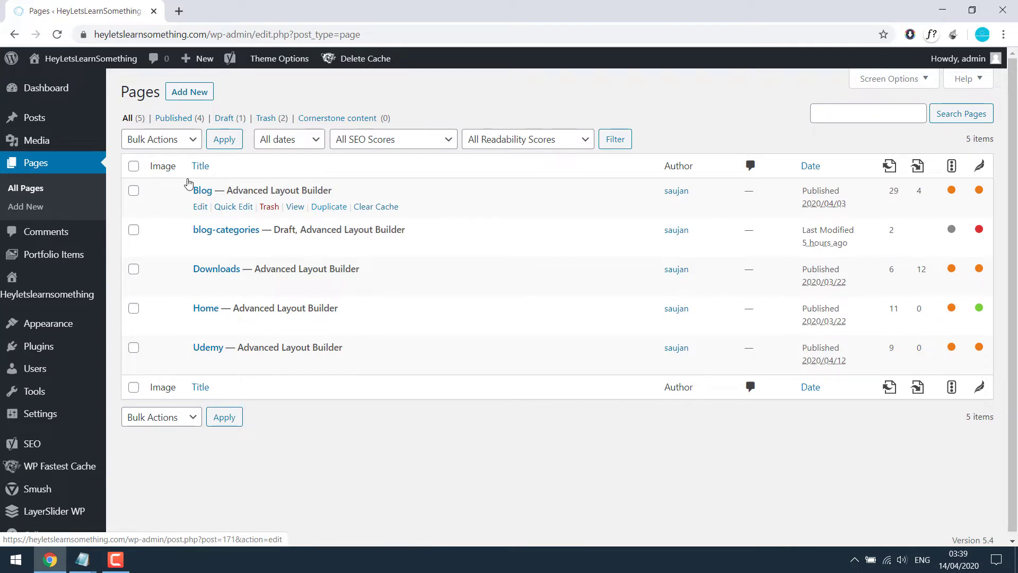
# Duplicate the Blog page and open the new Blog draft in the editor.
pyautogui.click(330, 207)
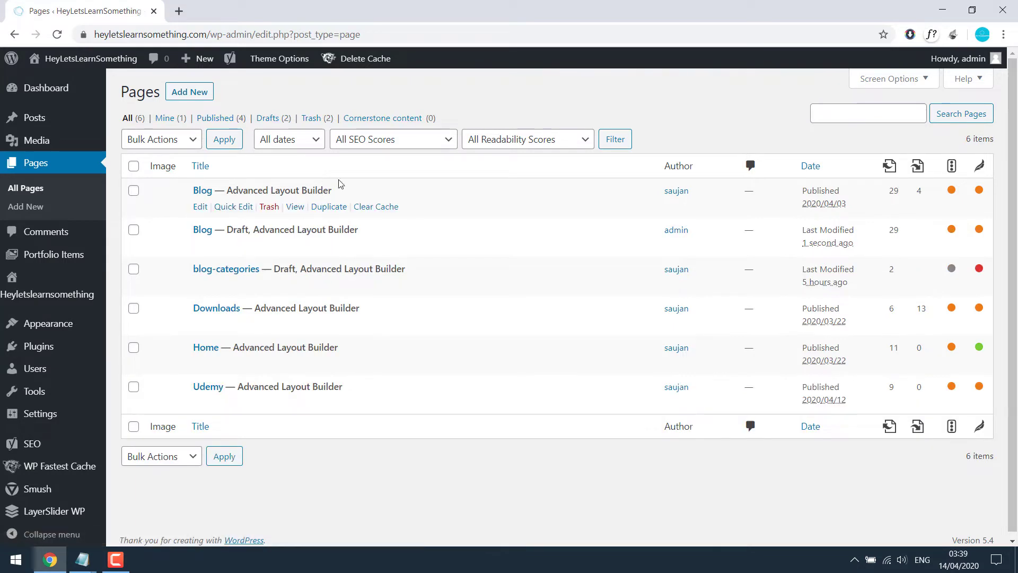
pyautogui.moveTo(239, 232)
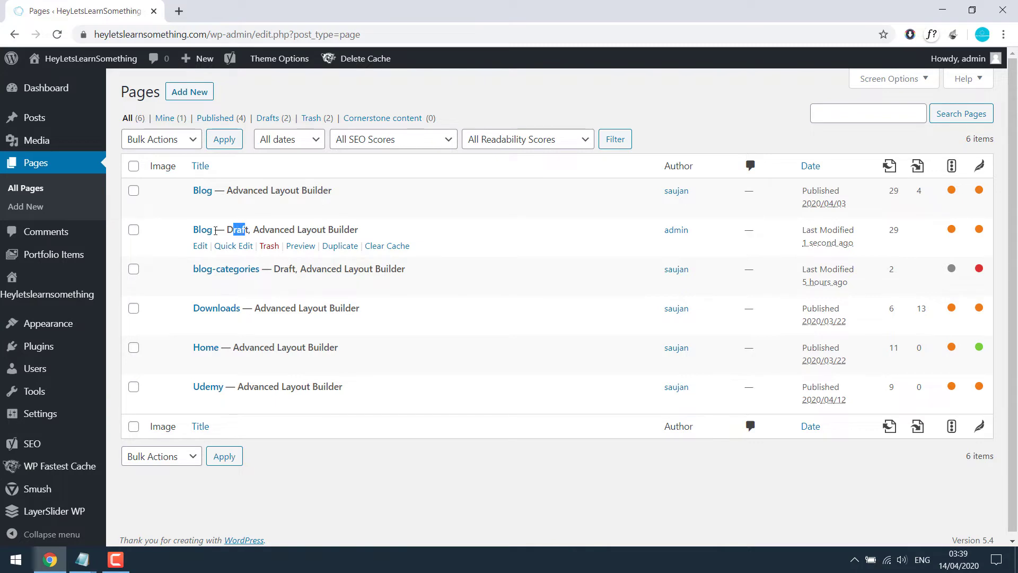
pyautogui.click(203, 232)
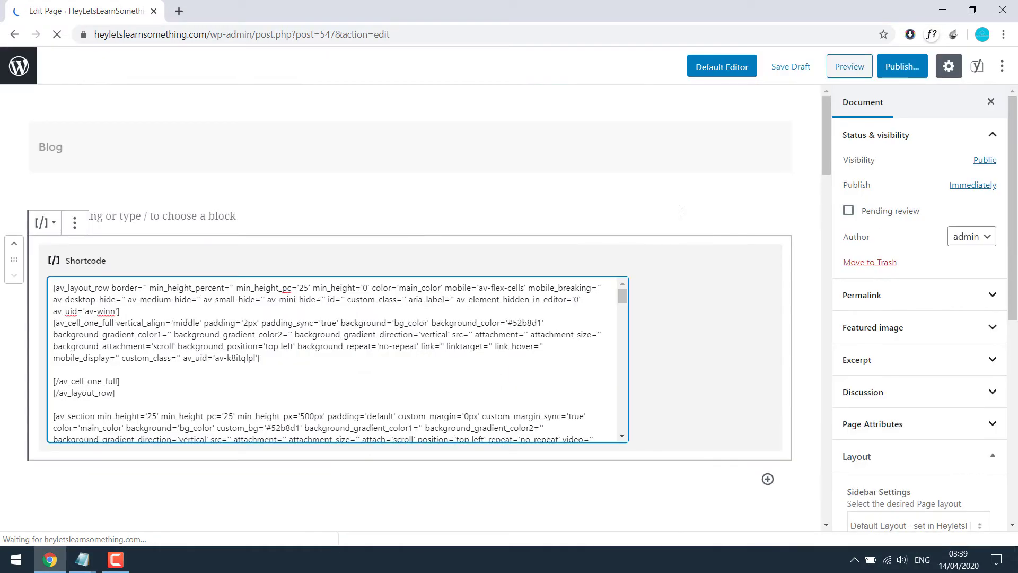
pyautogui.scroll(-5, 622, 280)
pyautogui.scroll(-3, 622, 281)
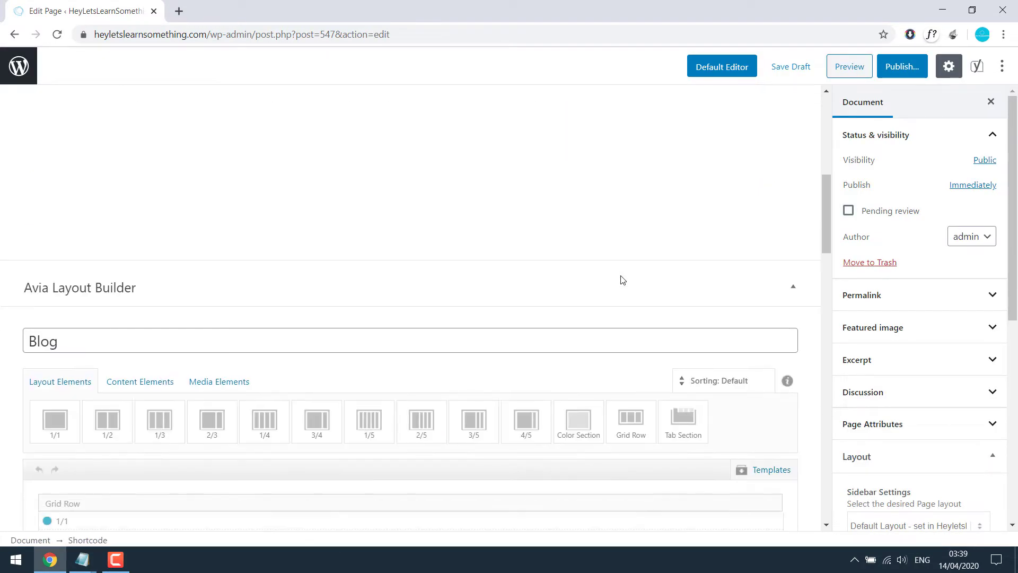
pyautogui.scroll(-1, 622, 281)
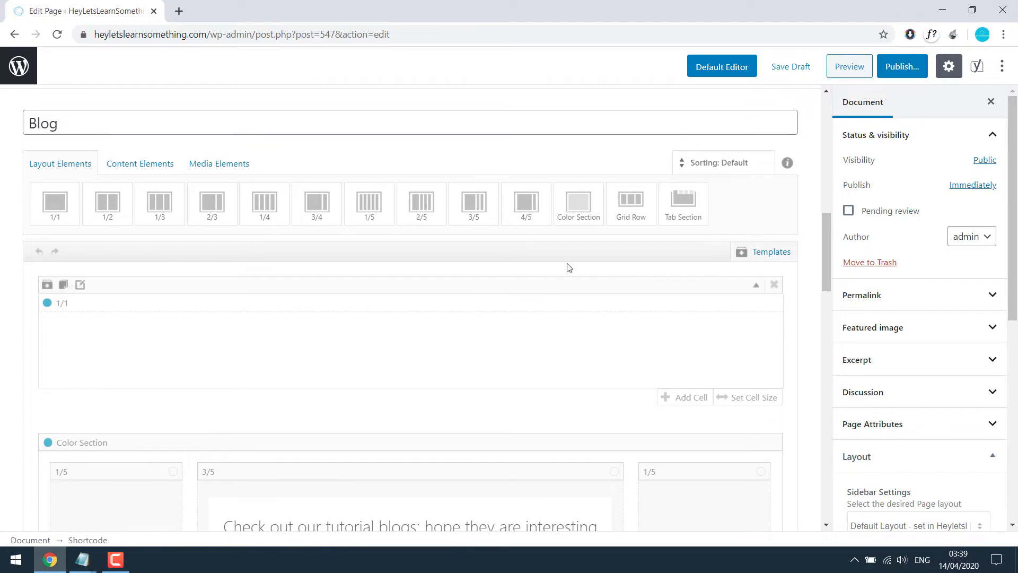
pyautogui.moveTo(80, 127); pyautogui.dragTo(3, 109)
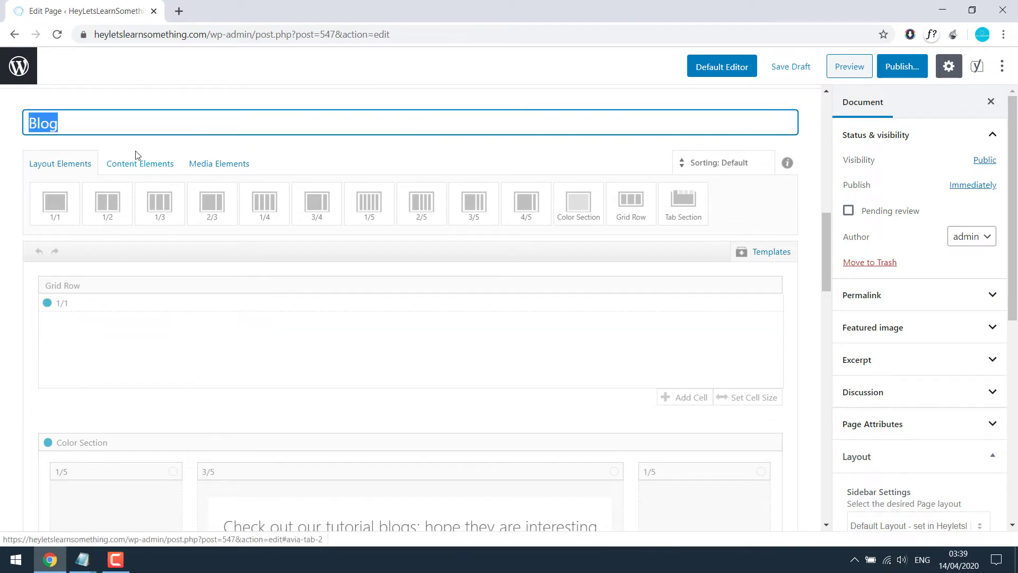
pyautogui.scroll(-3, 135, 156)
pyautogui.scroll(2, 316, 441)
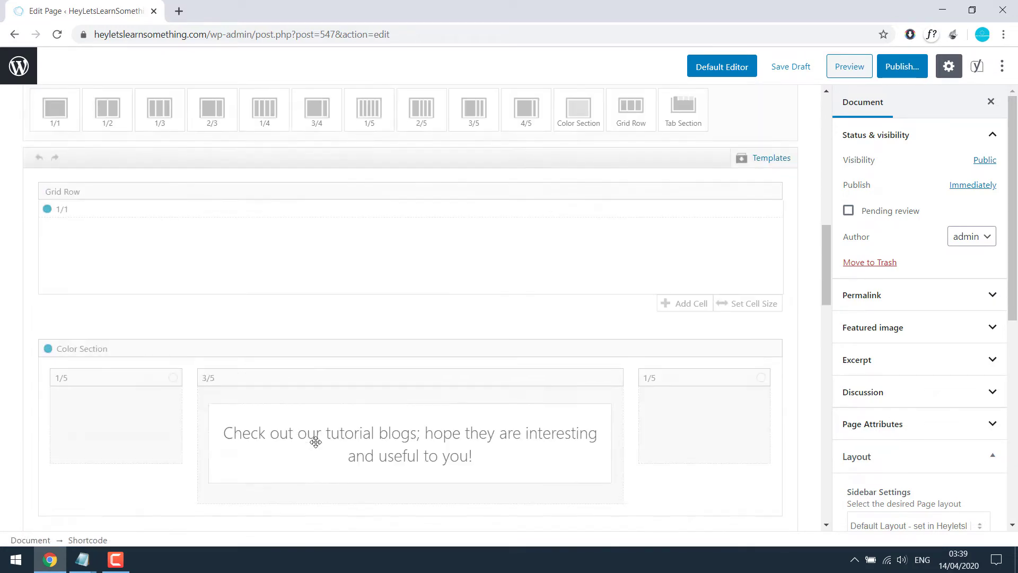
pyautogui.scroll(1, 316, 440)
pyautogui.scroll(1, 316, 441)
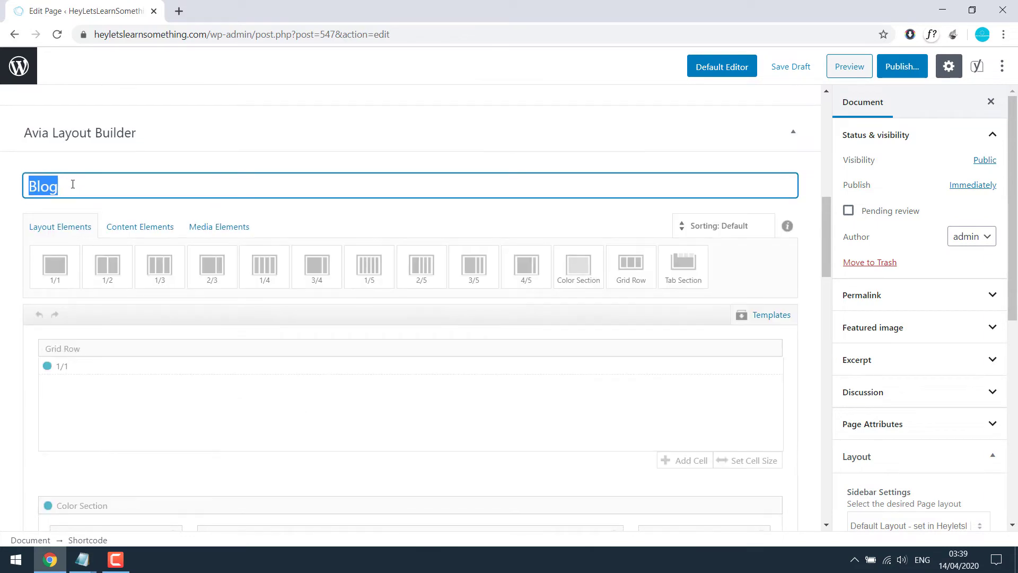
pyautogui.write('you can i')
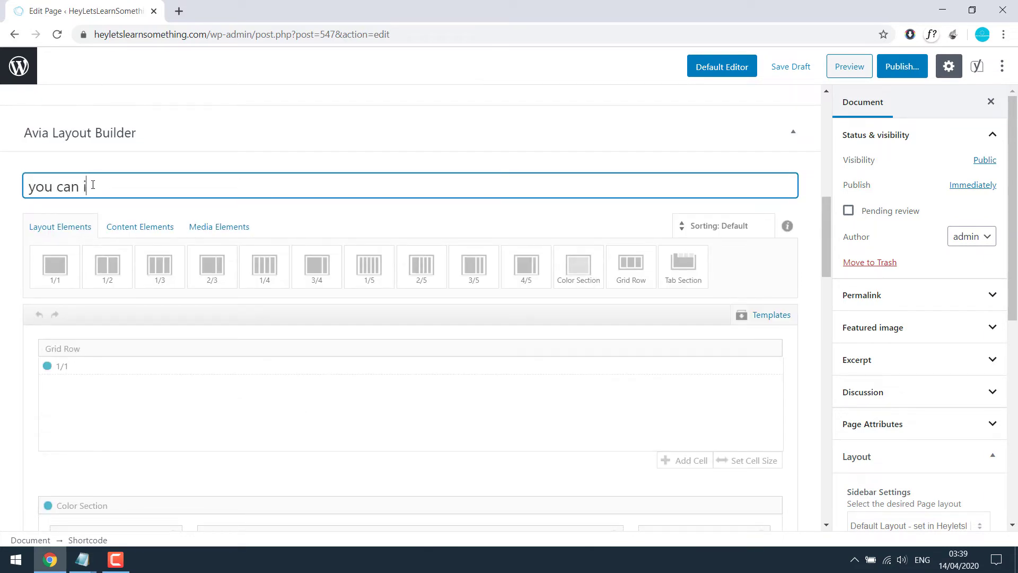
pyautogui.write('give y')
pyautogui.write('ou rname')
pyautogui.write('ame')
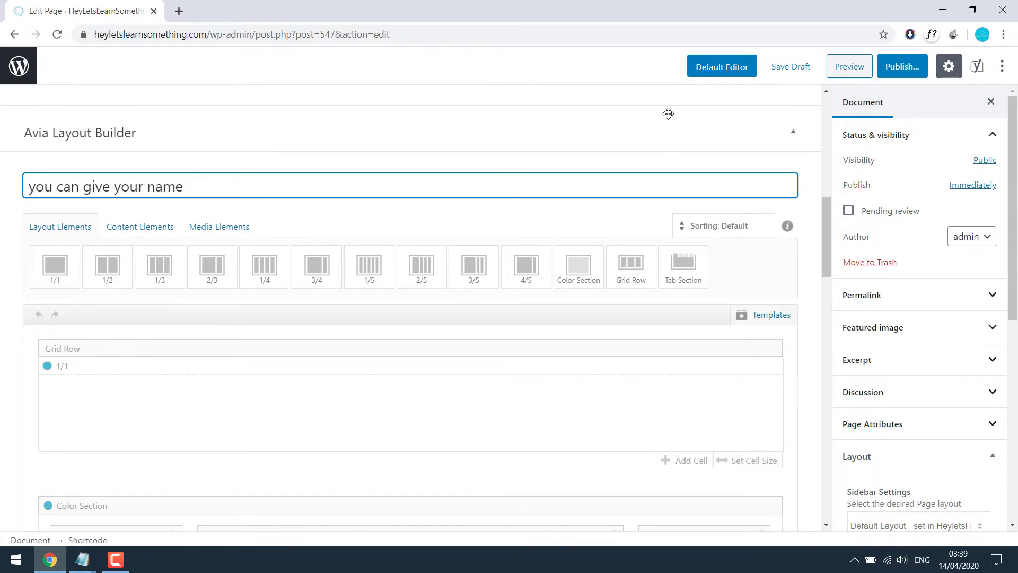
# Expand the Permalink panel to reveal the you-can-give-your-name slug.
pyautogui.click(968, 300)
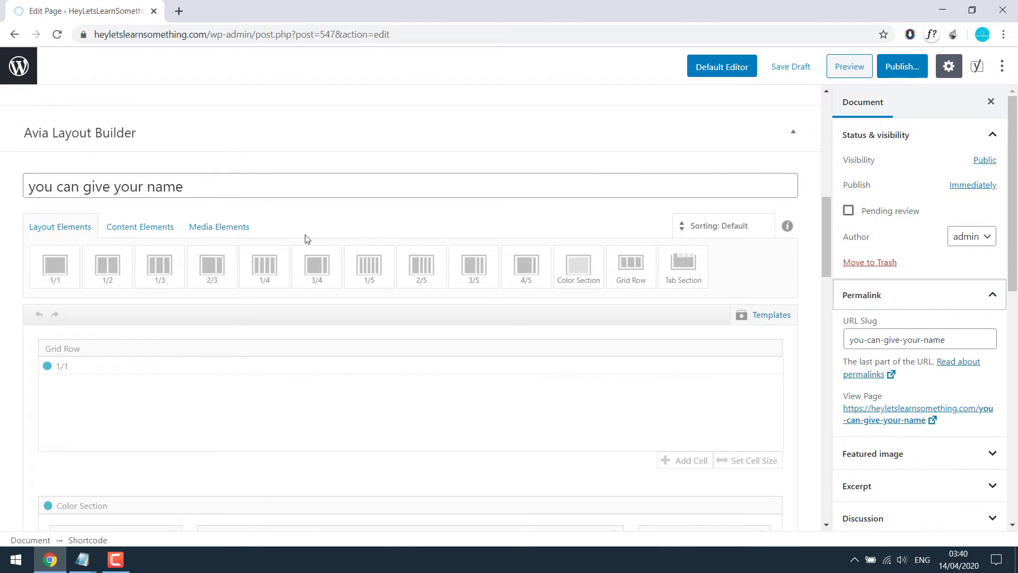
# Paste the title 'you can give your name' into the URL Slug and exit the editor.
pyautogui.tripleClick(239, 186)
pyautogui.hotkey('ctrl', 'c')
pyautogui.click(926, 340)
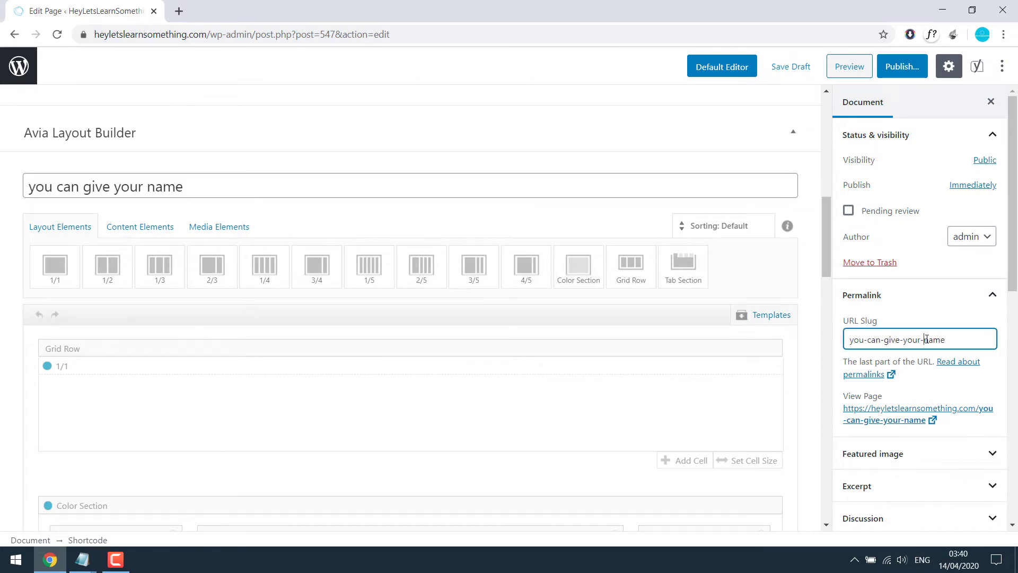
pyautogui.hotkey('ctrl', 'a')
pyautogui.hotkey('ctrl', 'v')
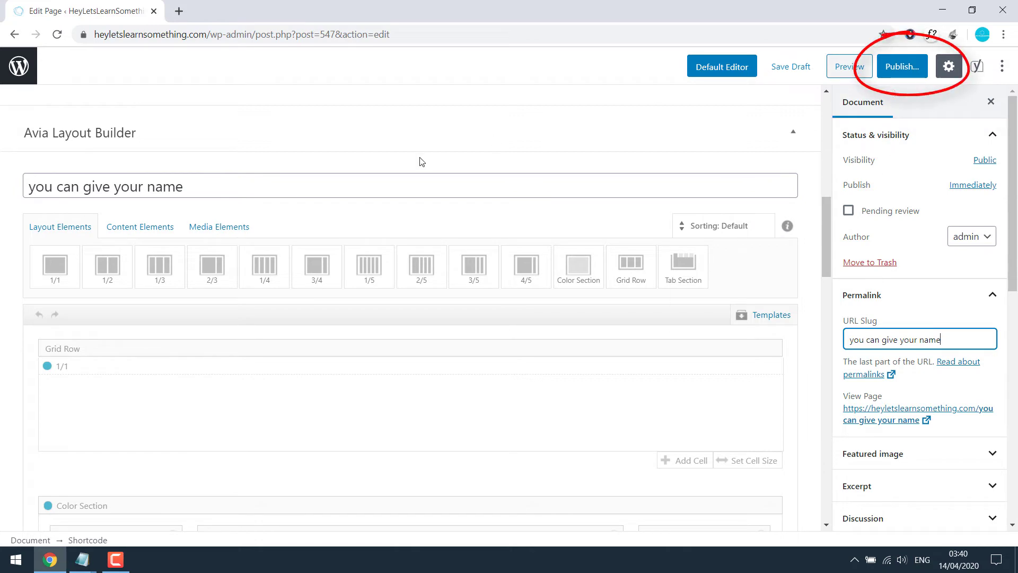
pyautogui.click(18, 68)
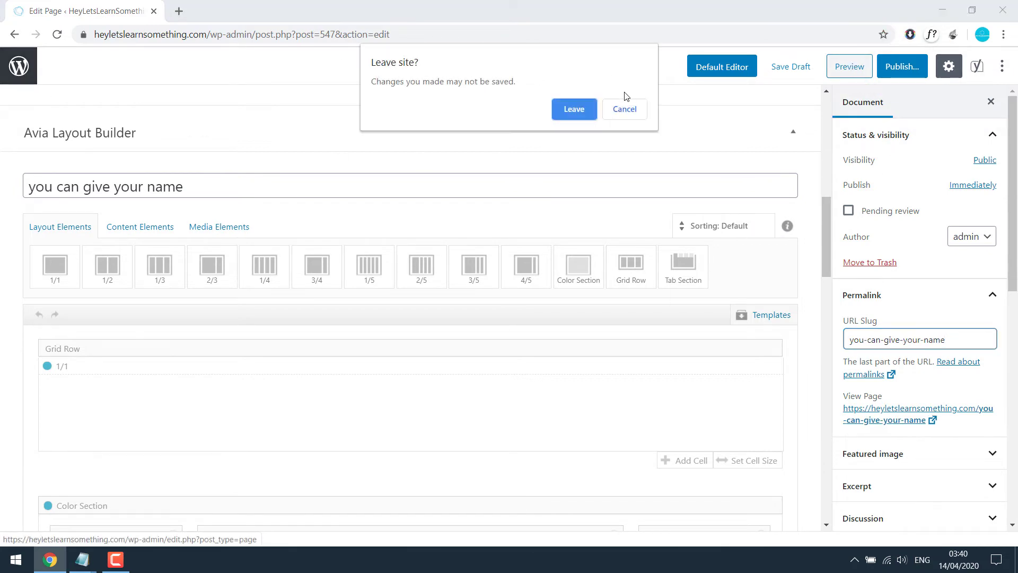
# Leave without saving, trash the Blog draft copy, and show the 13-post list.
pyautogui.click(585, 110)
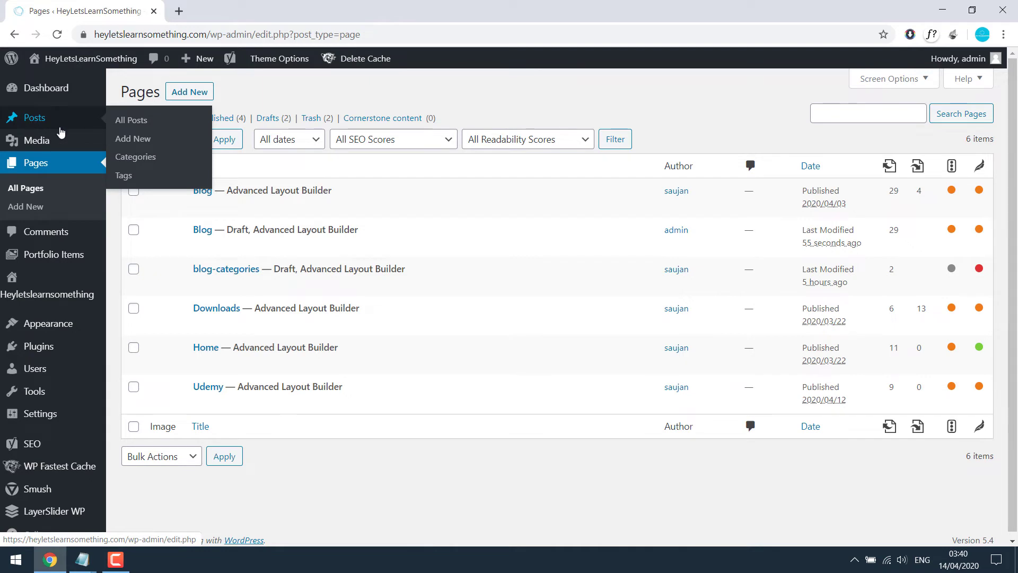
pyautogui.moveTo(430, 235)
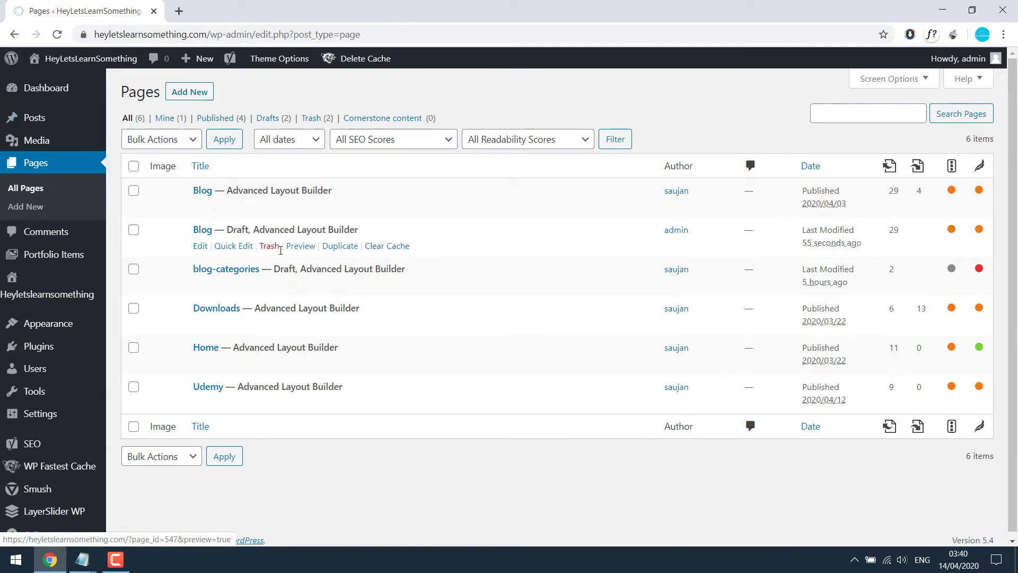
pyautogui.click(271, 247)
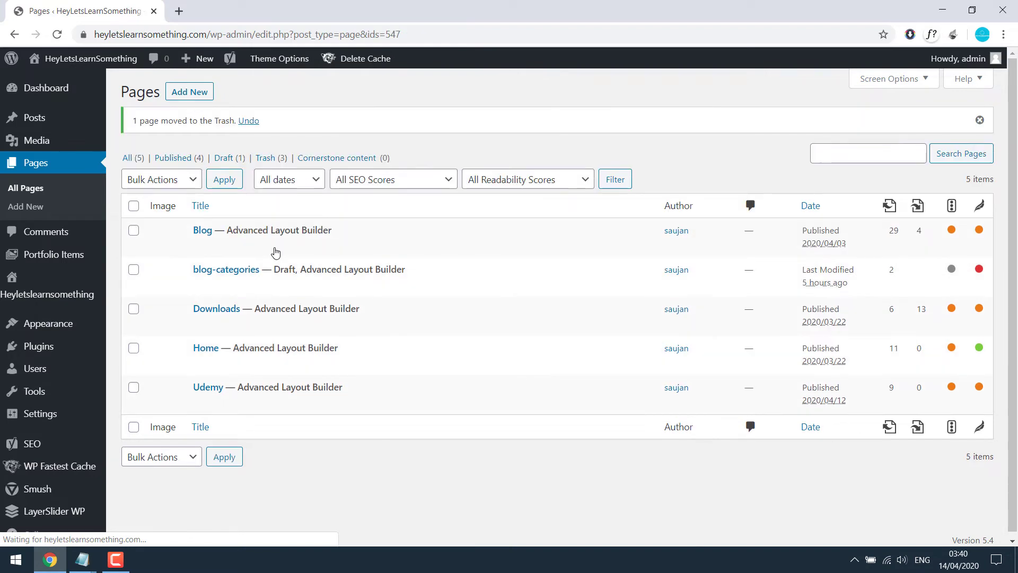
pyautogui.click(37, 117)
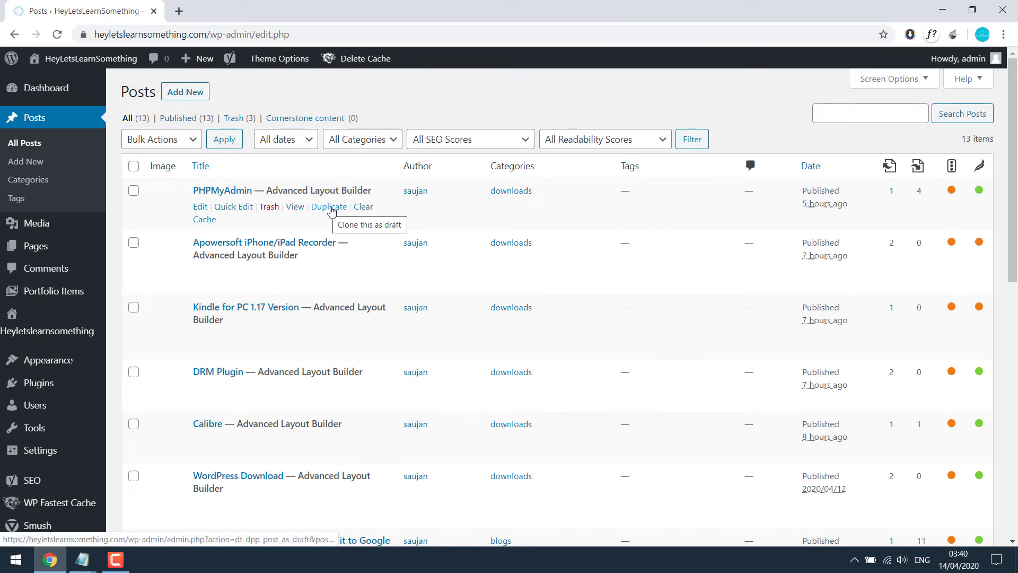
# Duplicate the PHPMyAdmin post and open its draft copy in the editor.
pyautogui.click(328, 208)
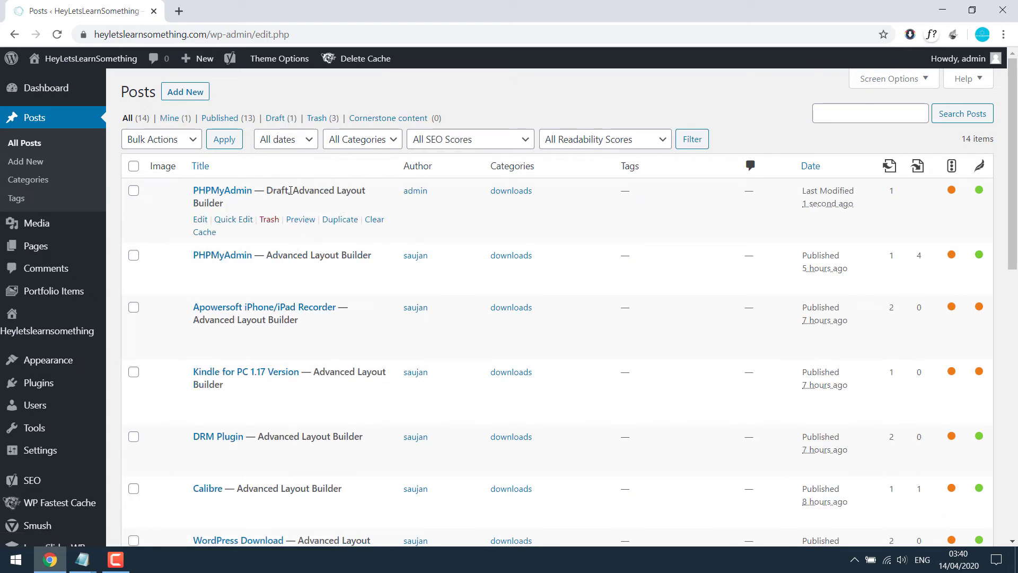
pyautogui.click(231, 197)
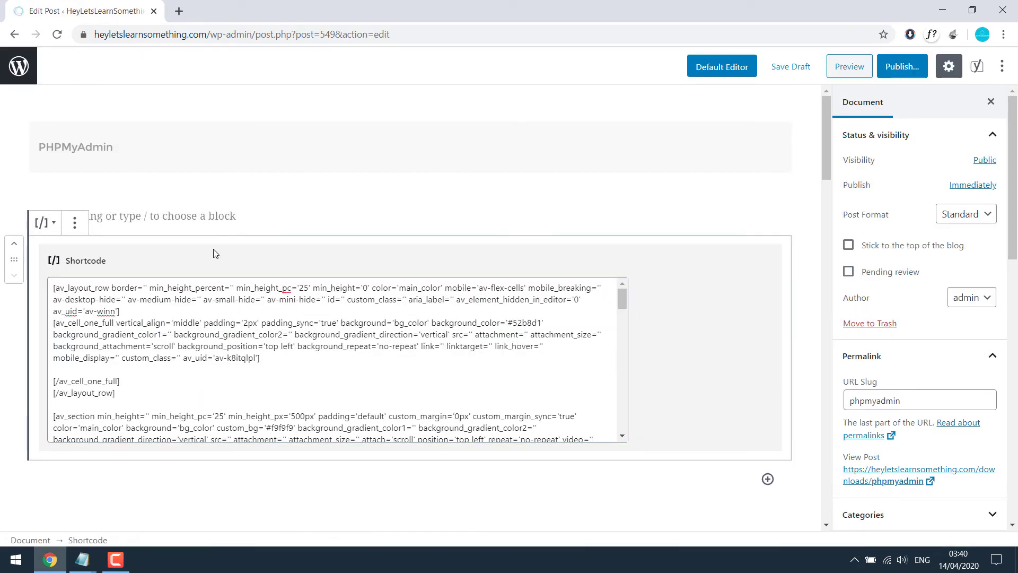
pyautogui.scroll(-5, 223, 279)
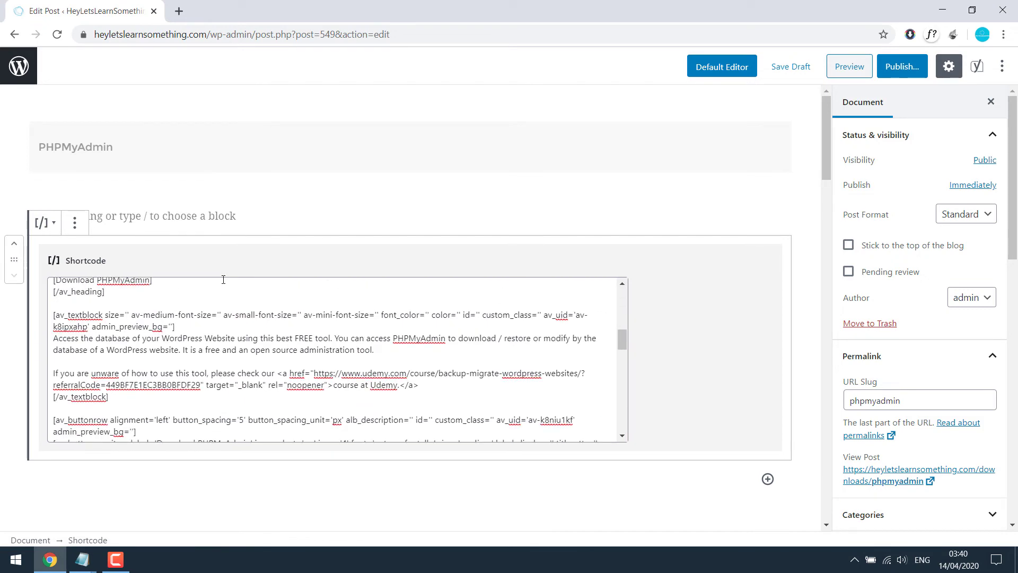
pyautogui.scroll(-2, 223, 280)
pyautogui.scroll(-3, 605, 501)
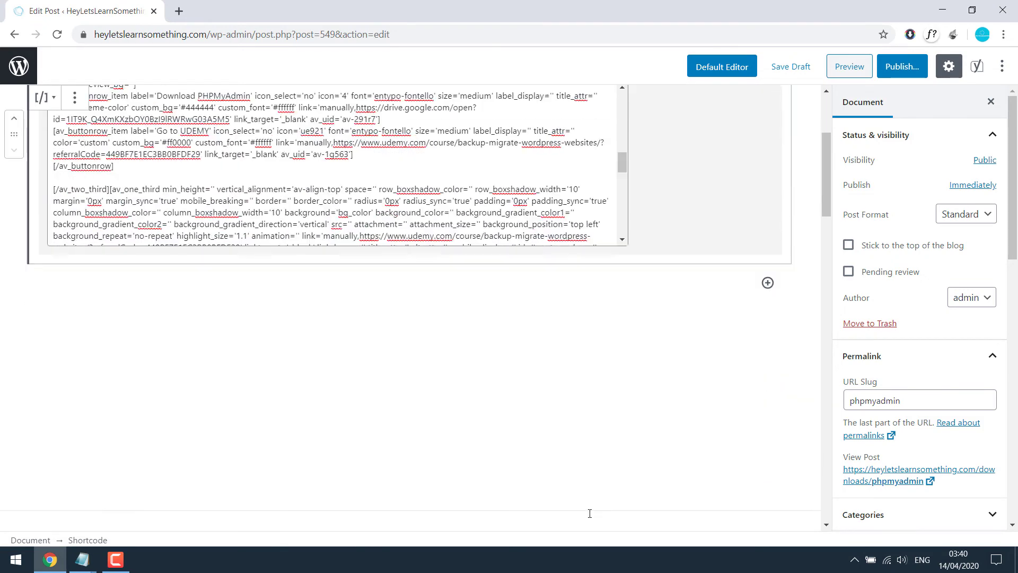
pyautogui.scroll(-2, 589, 513)
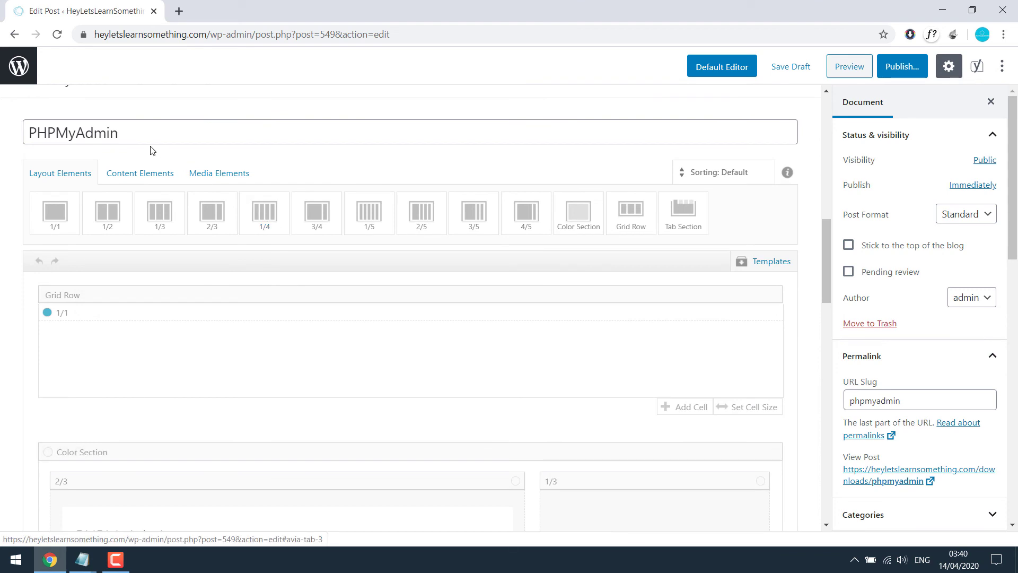
# Retitle the PHPMyAdmin copy 'whatever name', check its whatever-name slug, and exit the editor.
pyautogui.moveTo(124, 133); pyautogui.dragTo(24, 135)
pyautogui.write('wah')
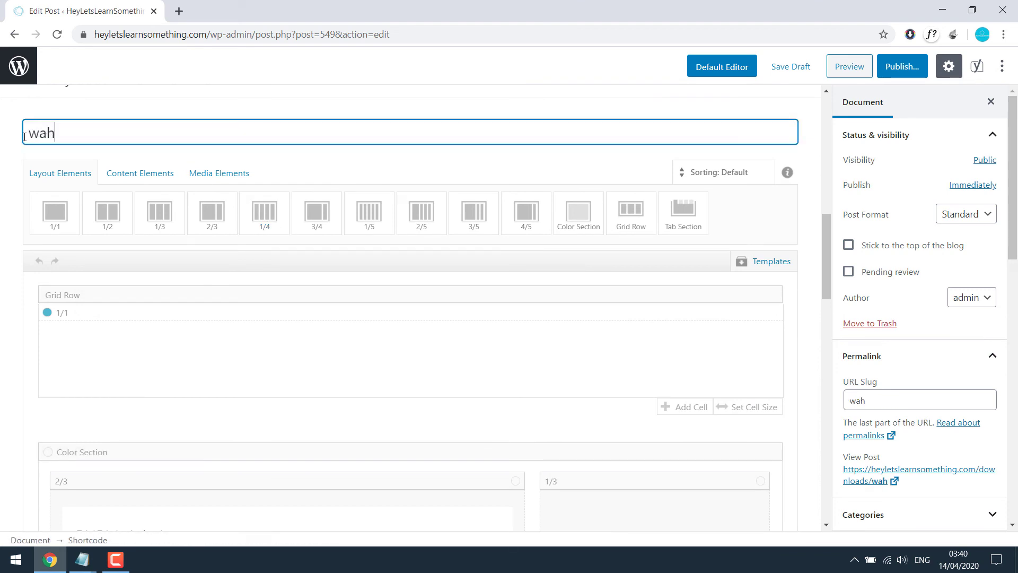
pyautogui.press('BackSpace')
pyautogui.press('BackSpace')
pyautogui.write('hatever nam')
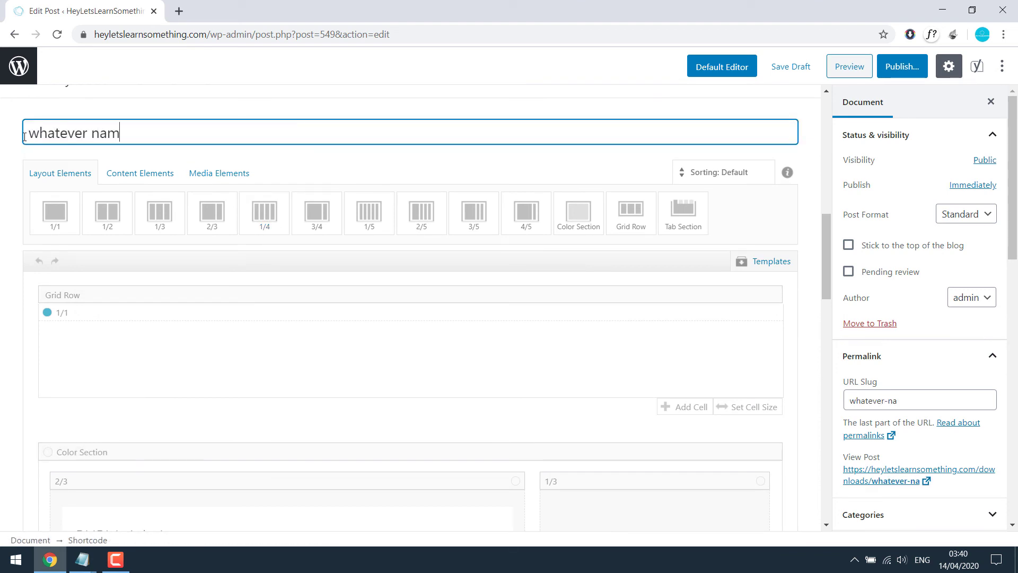
pyautogui.write('e')
pyautogui.moveTo(916, 401); pyautogui.dragTo(825, 408)
pyautogui.scroll(-2, 434, 384)
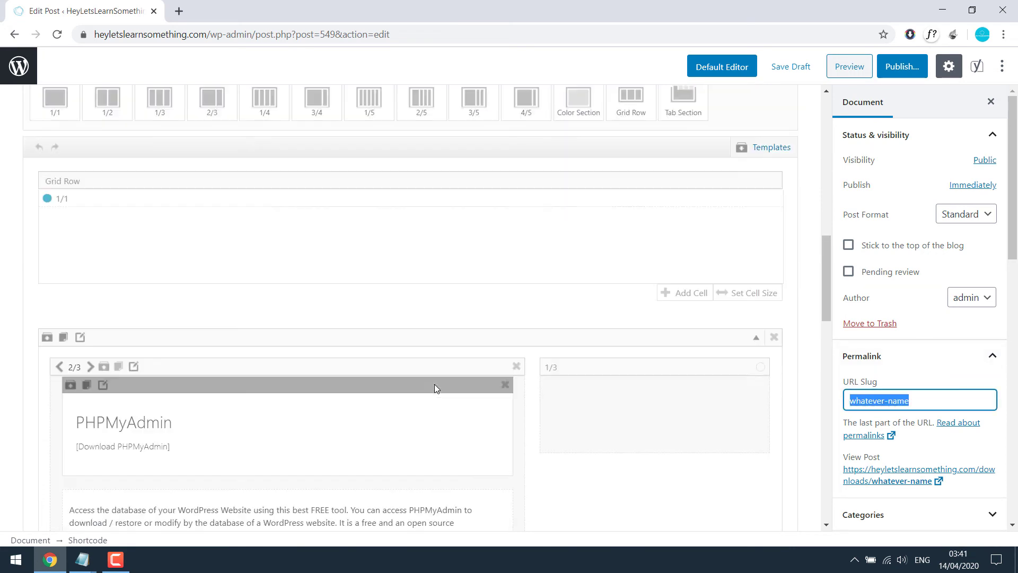
pyautogui.scroll(5, 434, 384)
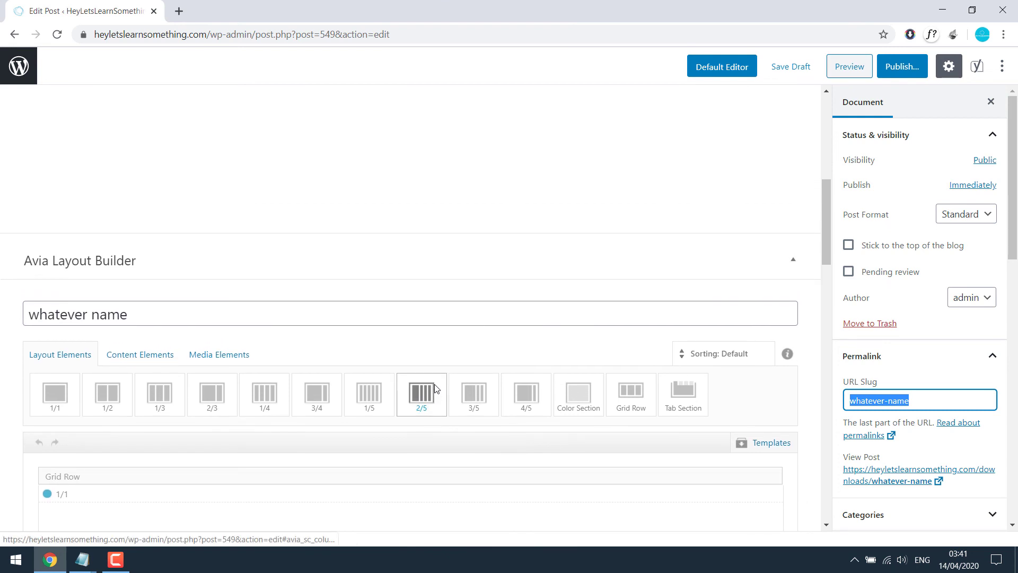
pyautogui.scroll(1, 435, 384)
pyautogui.scroll(3, 435, 384)
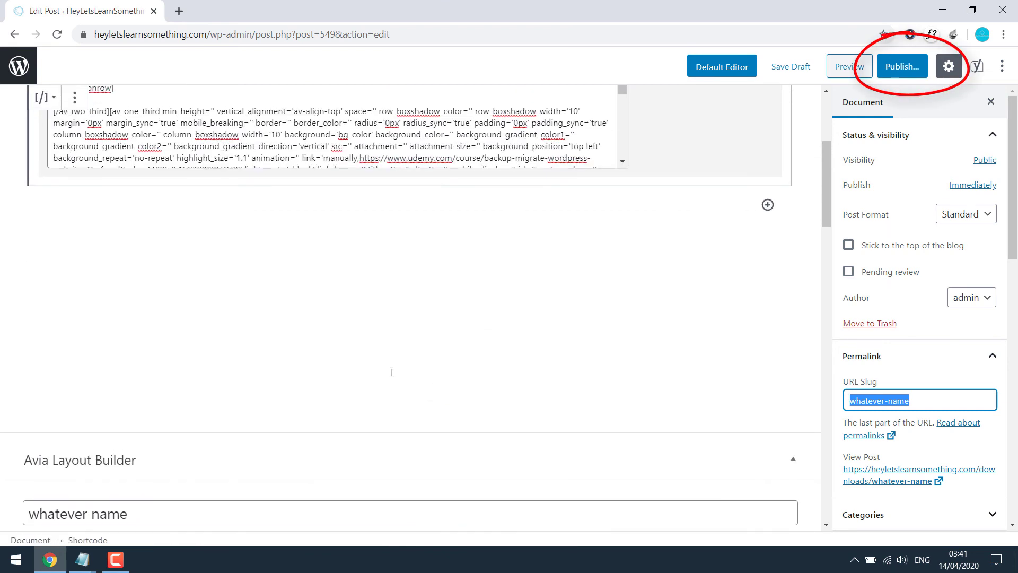
pyautogui.click(15, 66)
# Confirm leaving the editor and trash the PHPMyAdmin draft copy.
pyautogui.click(579, 108)
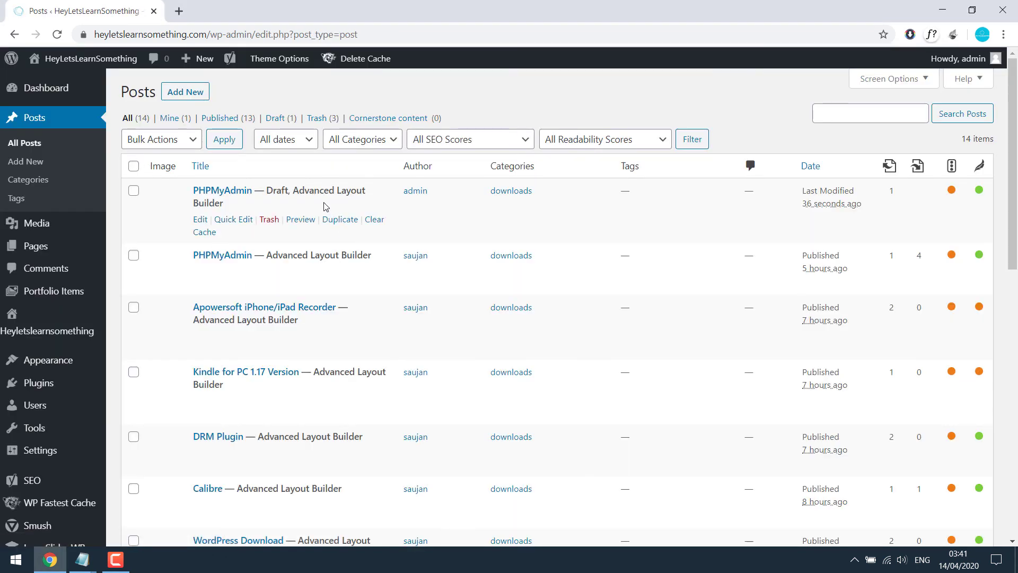
pyautogui.click(273, 223)
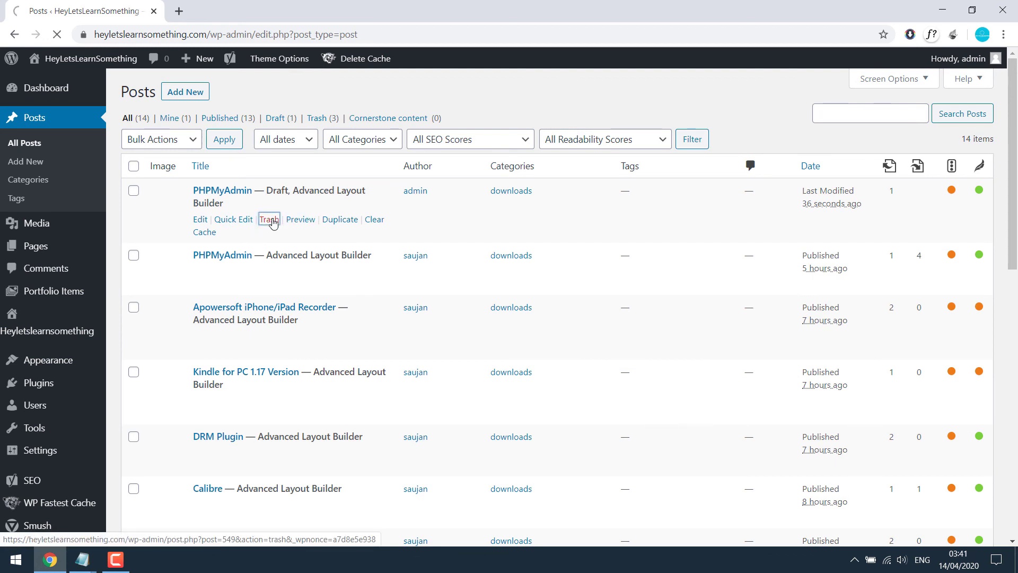